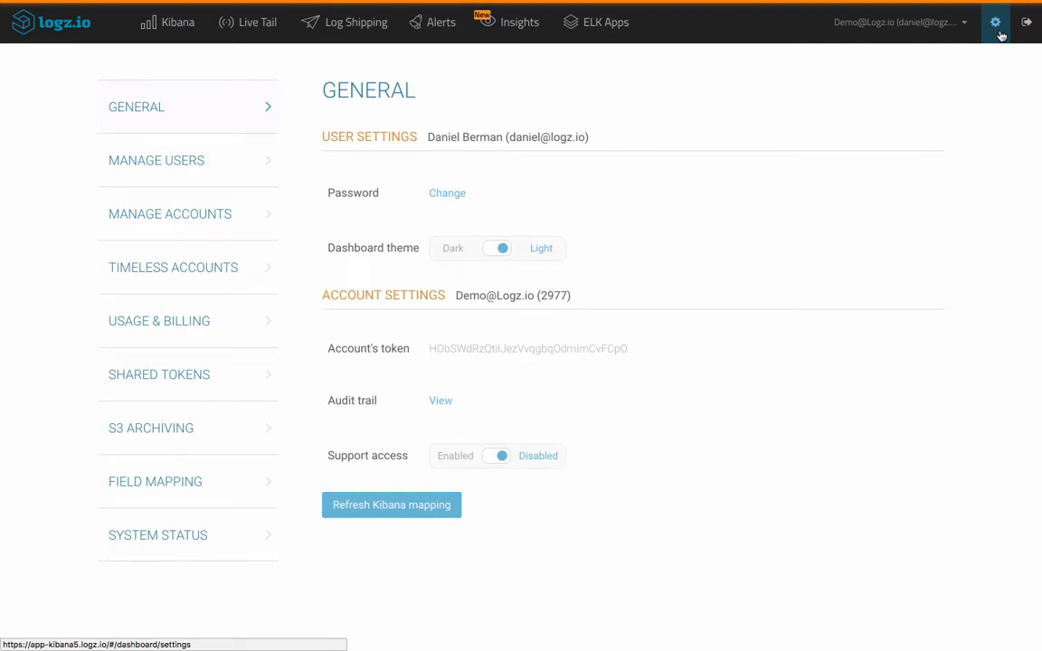
- Review the timeless accounts plan, checking its available space and the settings of the existing 150 GB index
click(226, 268)
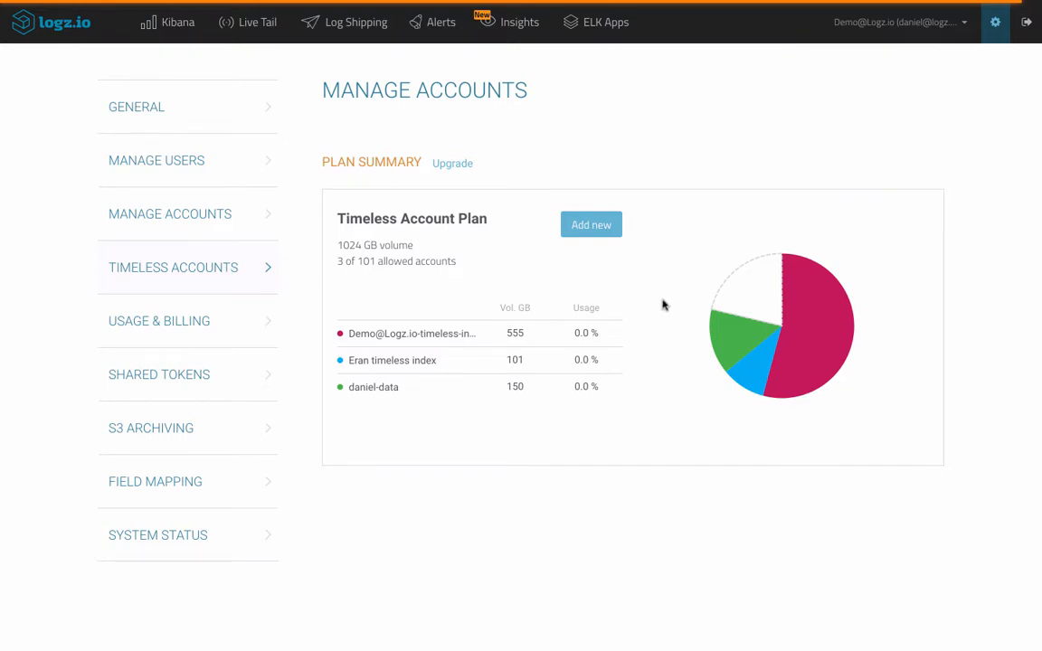
mouse_move(739, 352)
mouse_move(801, 341)
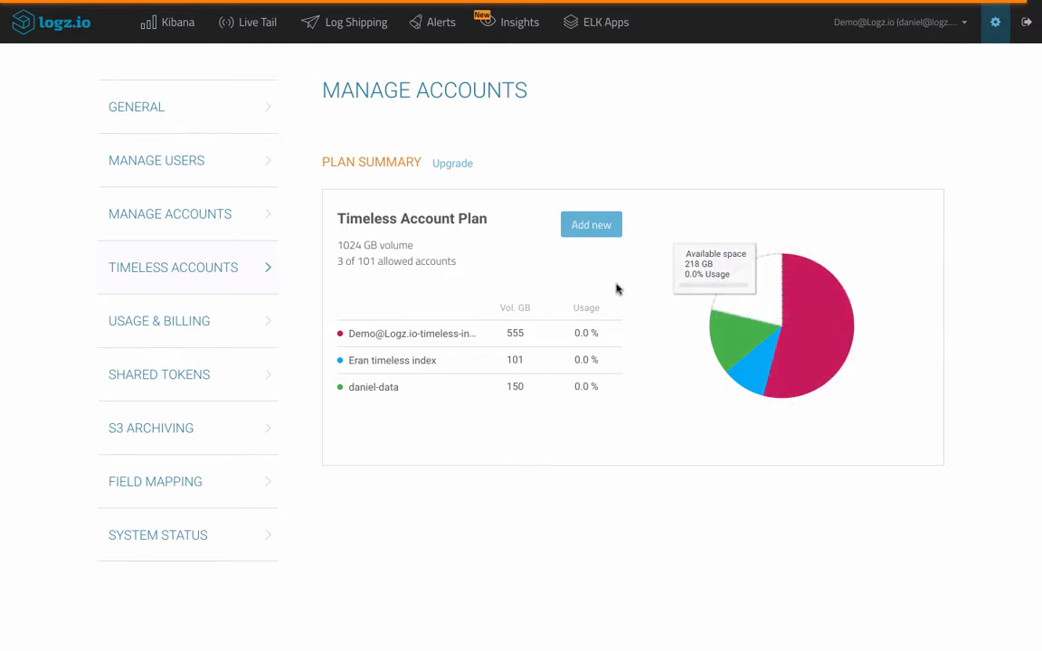
click(442, 392)
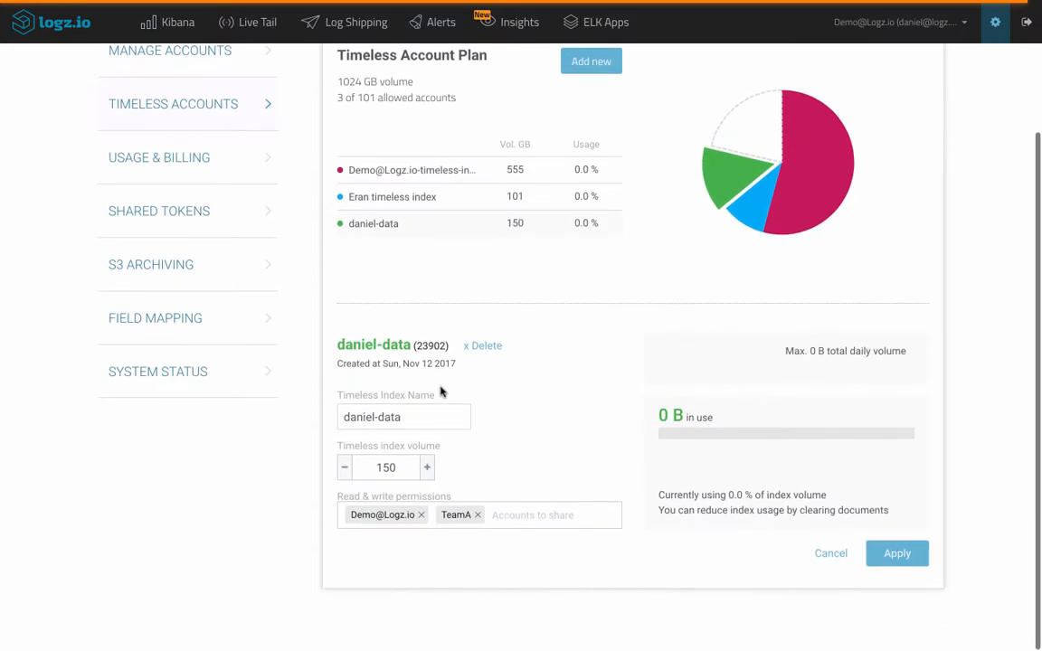
scroll(443, 392, up, 1)
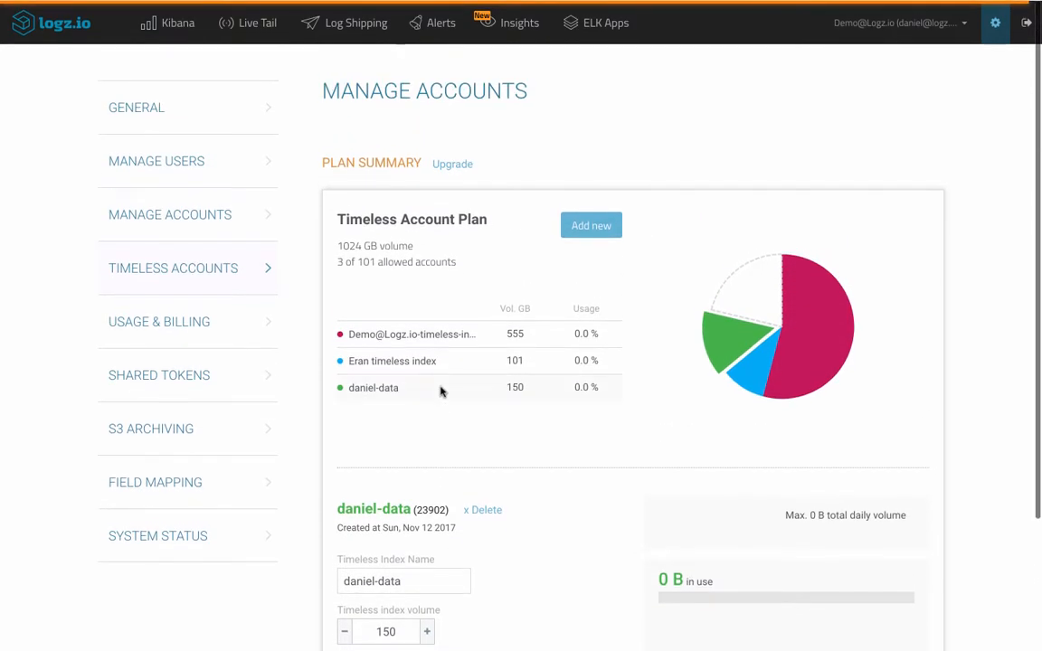
- Add a new timeless index named my-critical-data with a volume of 110 GB
click(601, 233)
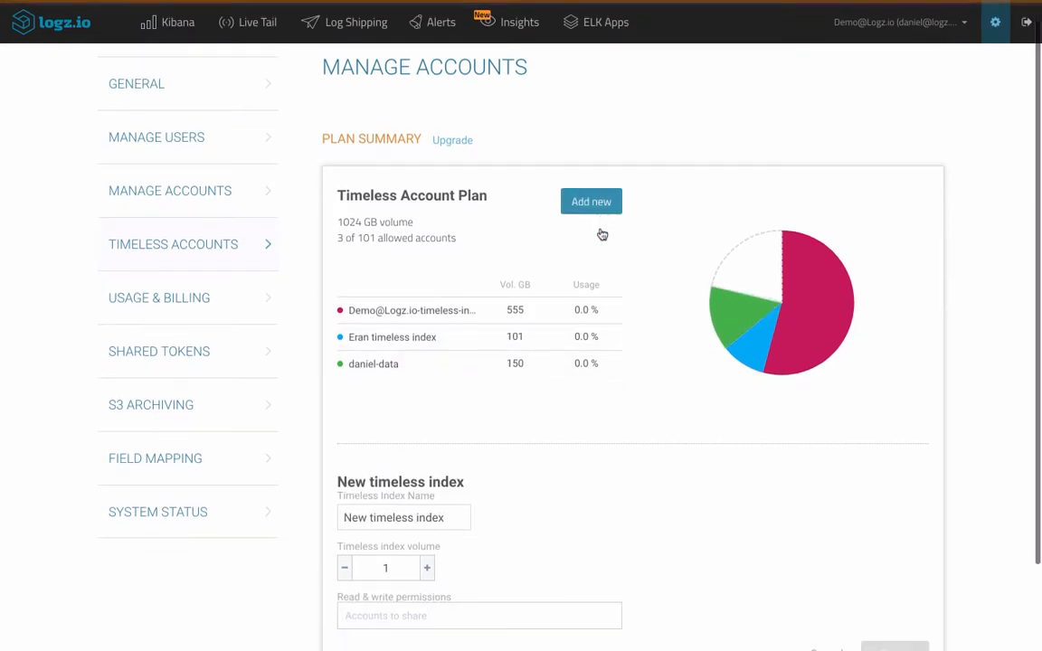
click(437, 416)
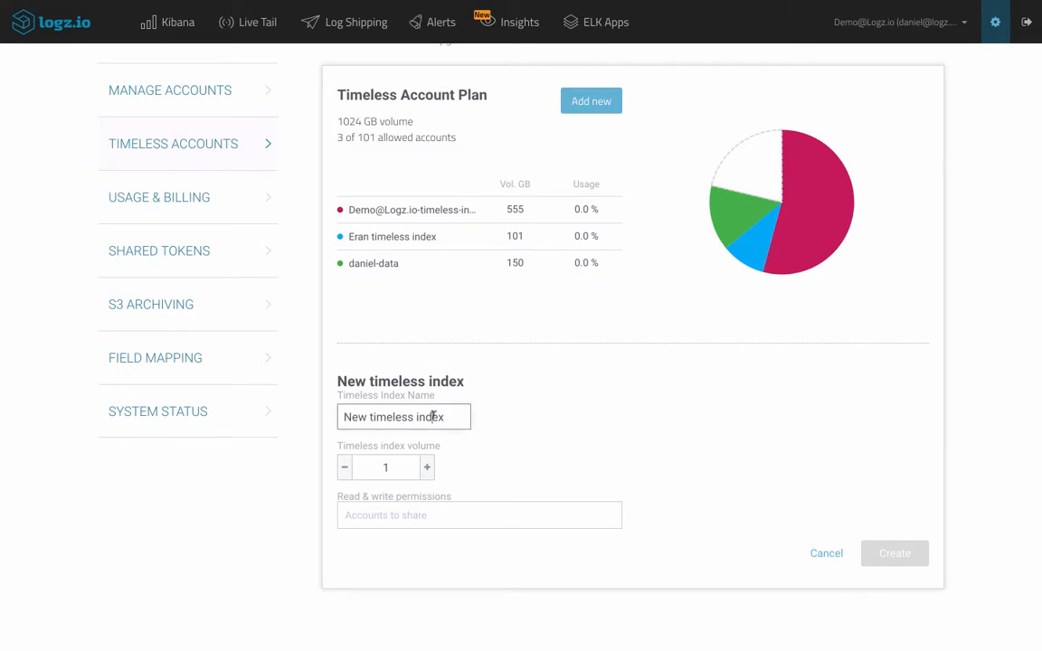
triple_click(434, 415)
text(my-)
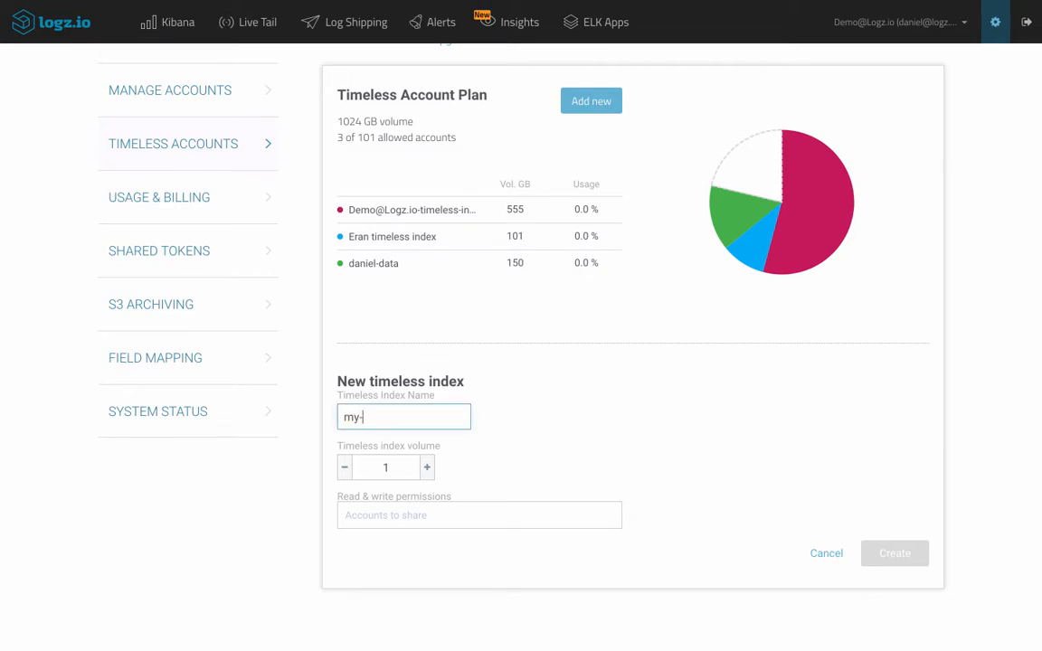
text(critical-data)
click(386, 468)
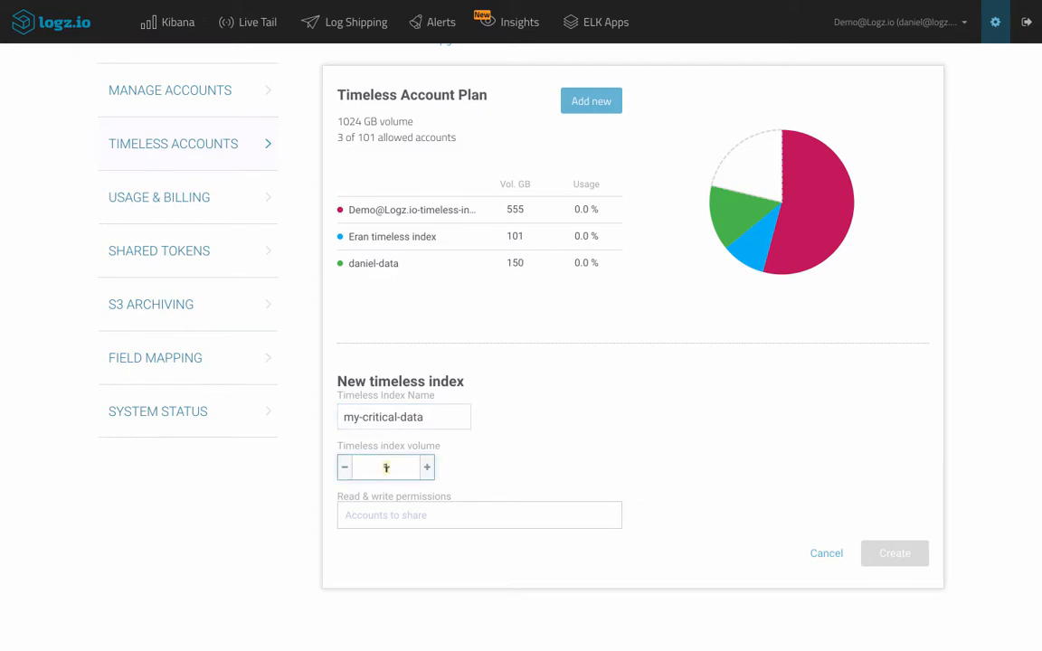
text(110)
- Give the main demo account and TeamA read and write permissions on the new timeless index and create it
click(387, 511)
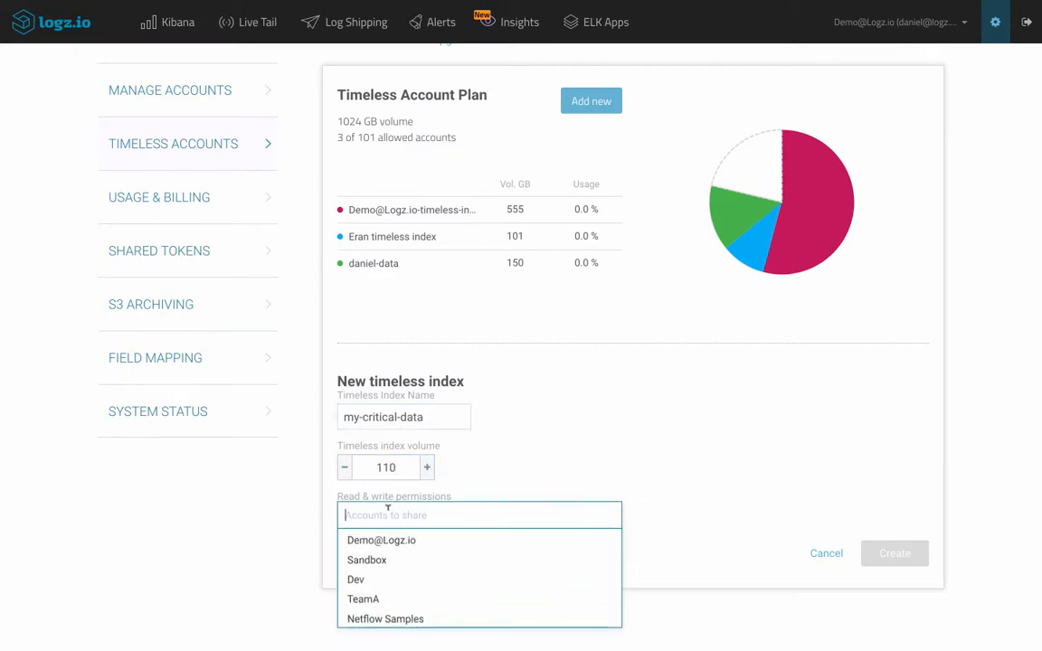
click(395, 540)
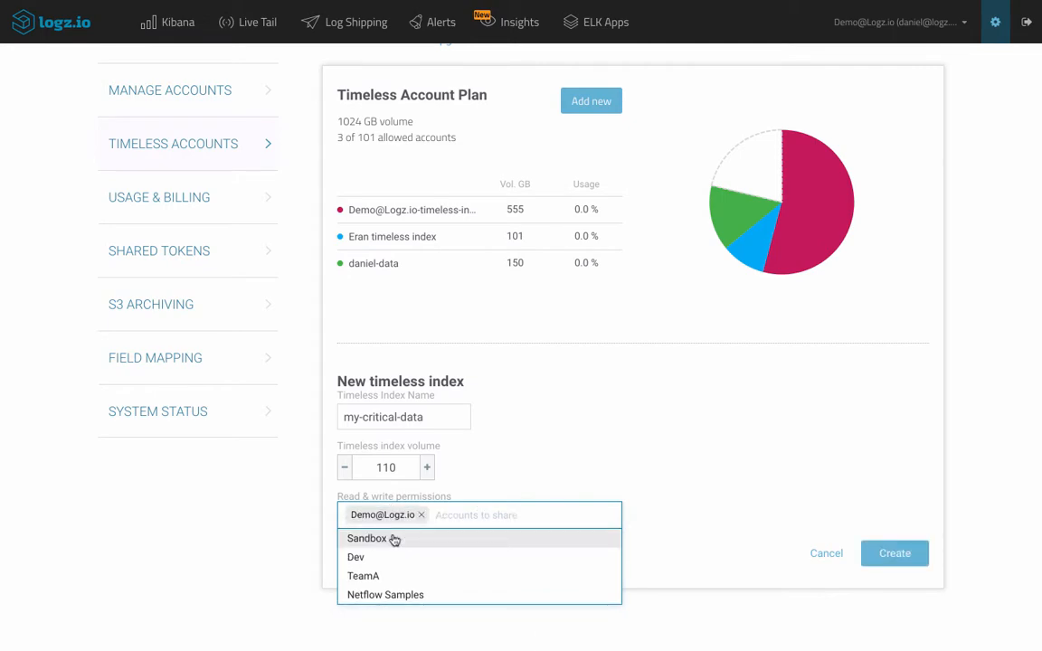
click(390, 575)
click(520, 478)
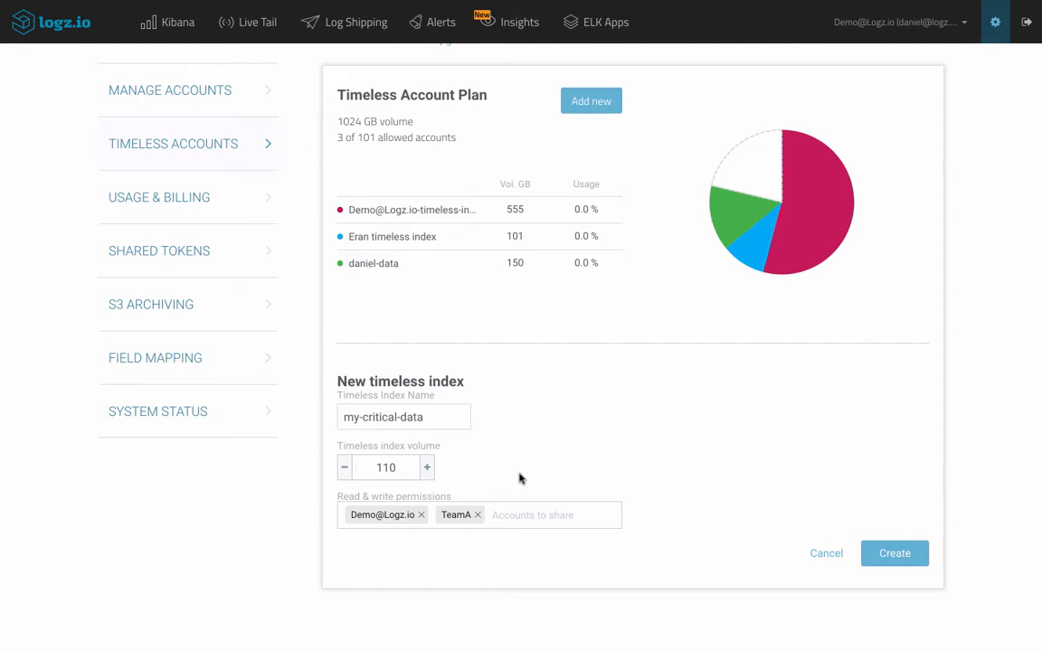
click(894, 553)
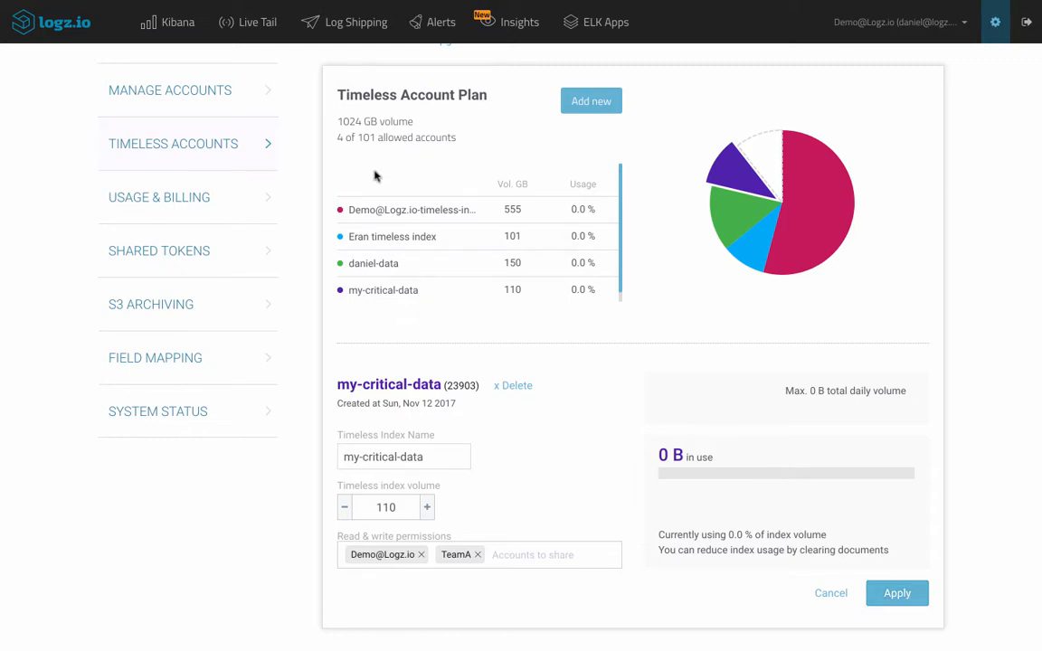
- Search the logs in Kibana with the query type:apache_access AND response:500
click(183, 36)
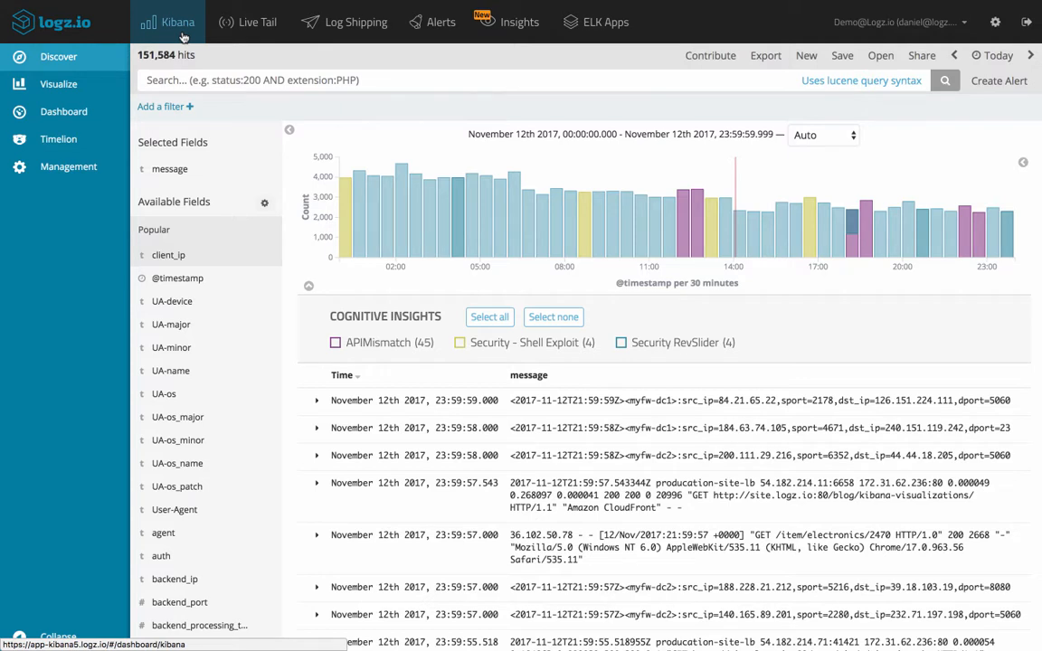
click(206, 78)
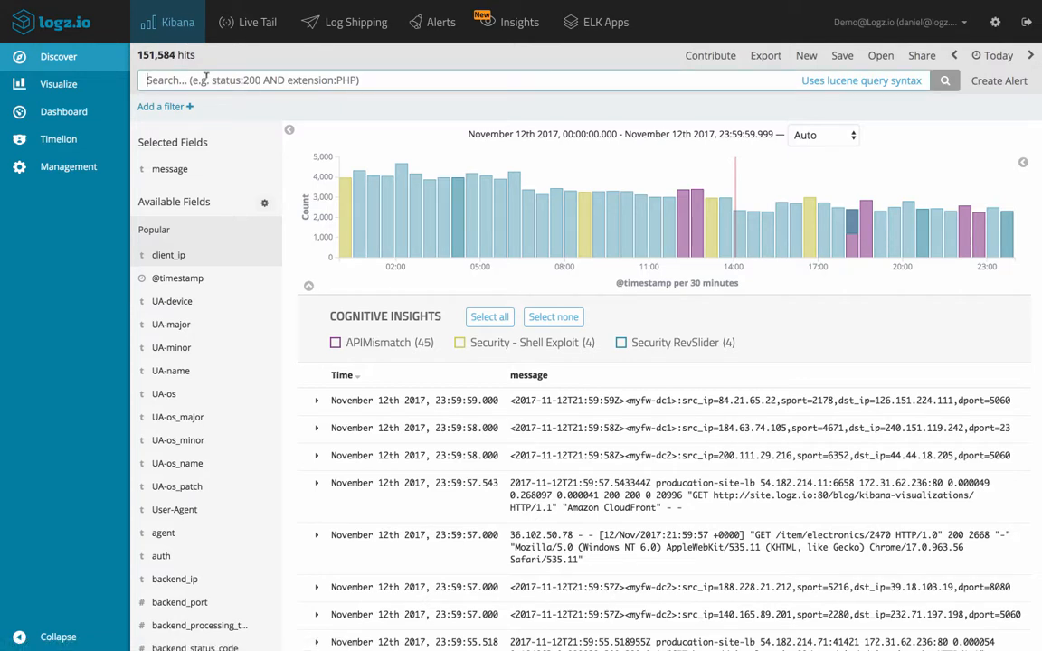
text(type:)
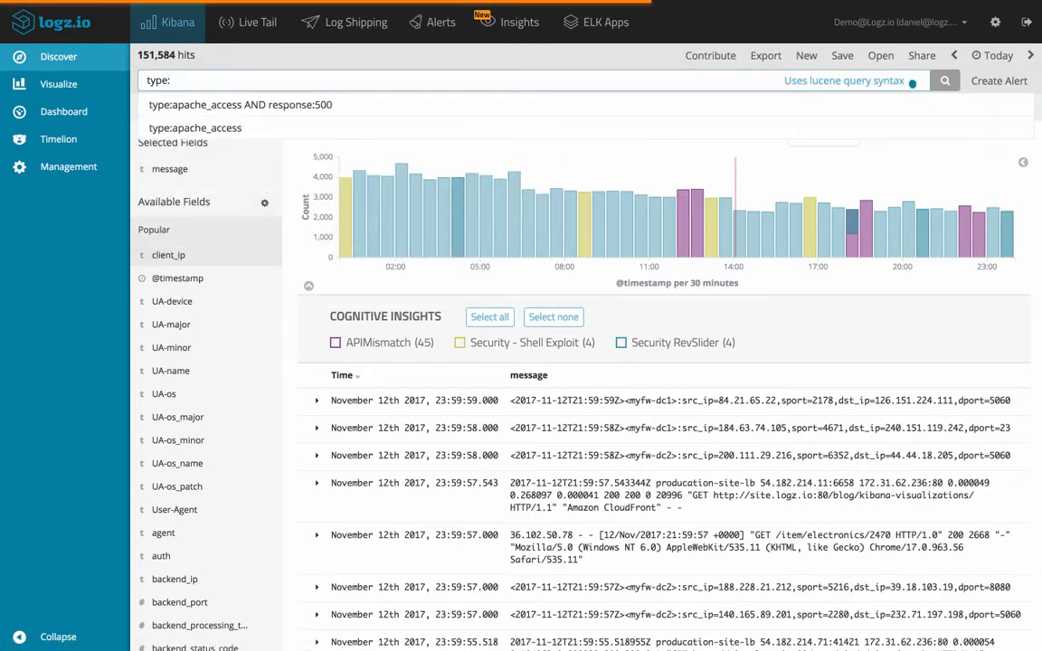
key(Down)
key(Return)
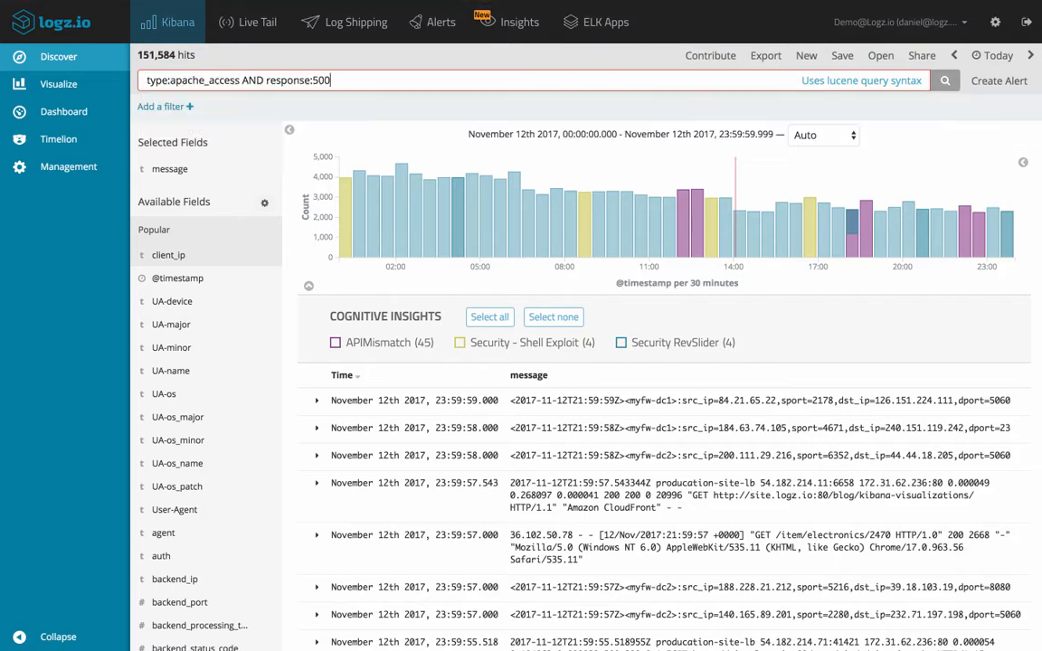
key(Return)
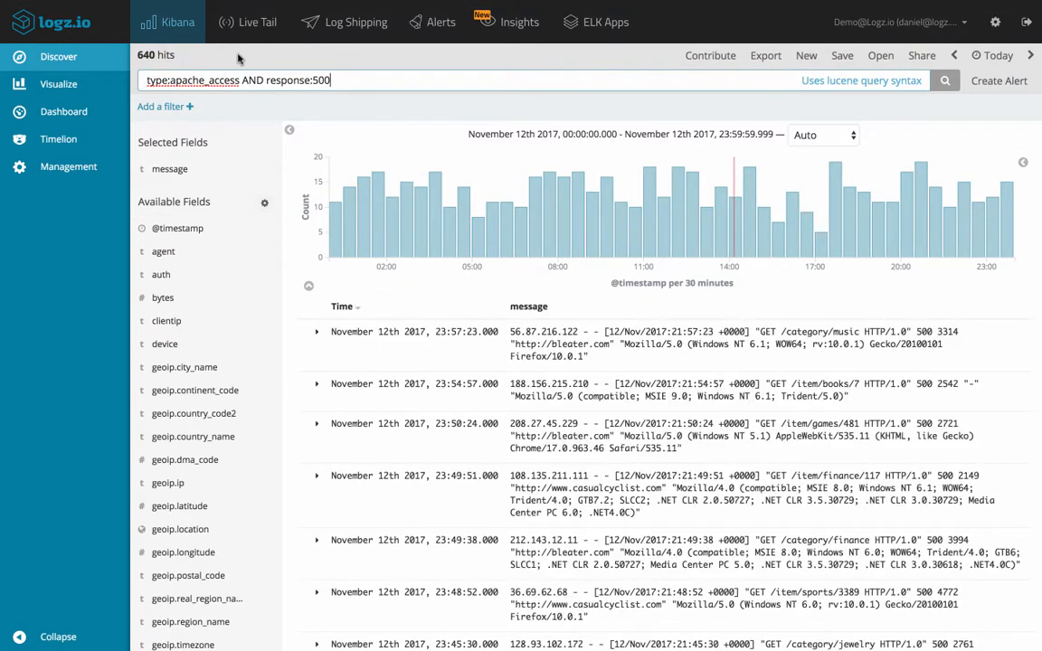
- Start a new alert/optimizer from the current query and group it by the hostname field
click(998, 81)
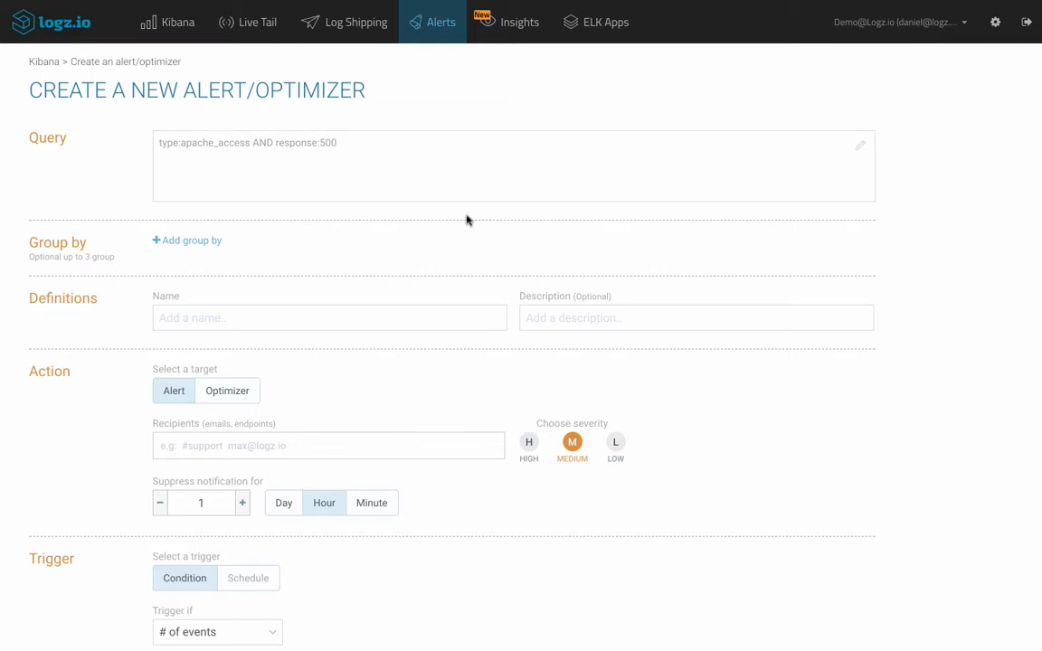
click(190, 240)
click(304, 270)
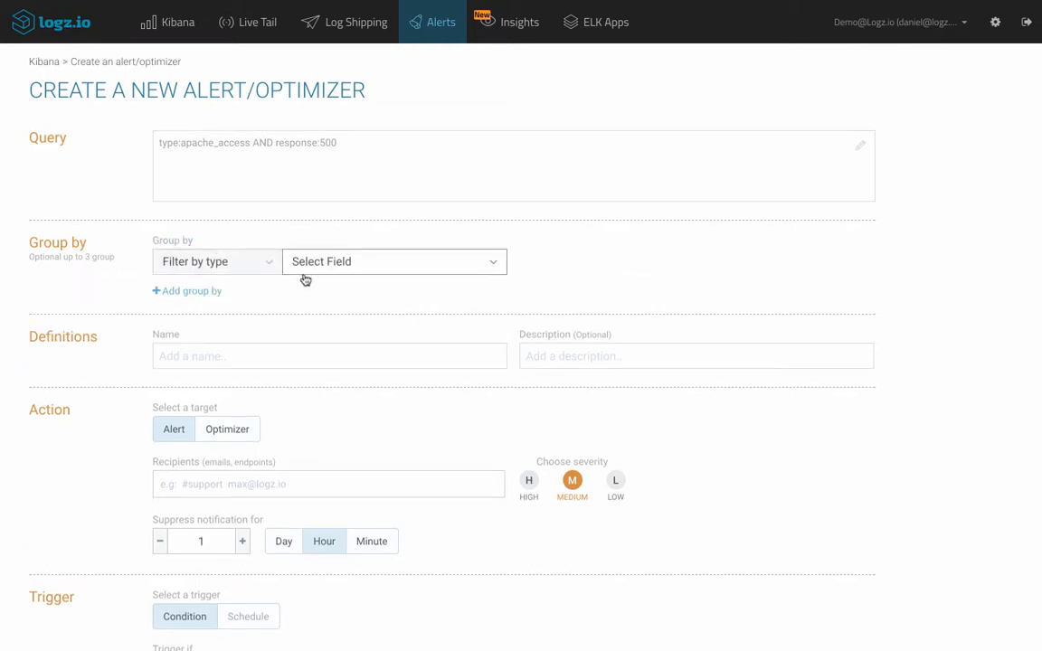
text(host)
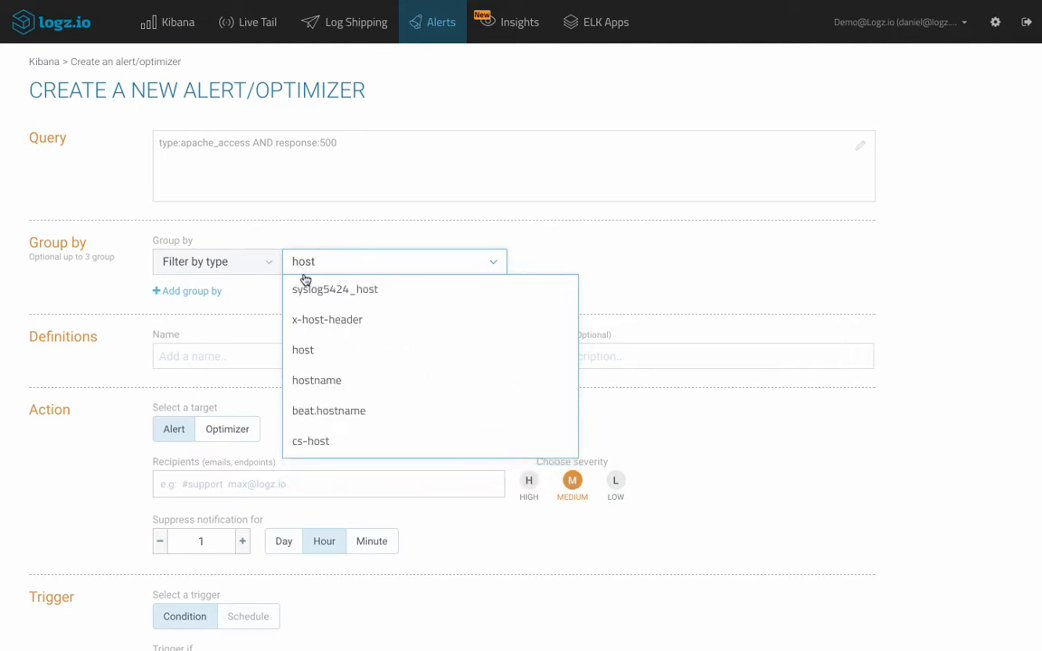
click(326, 379)
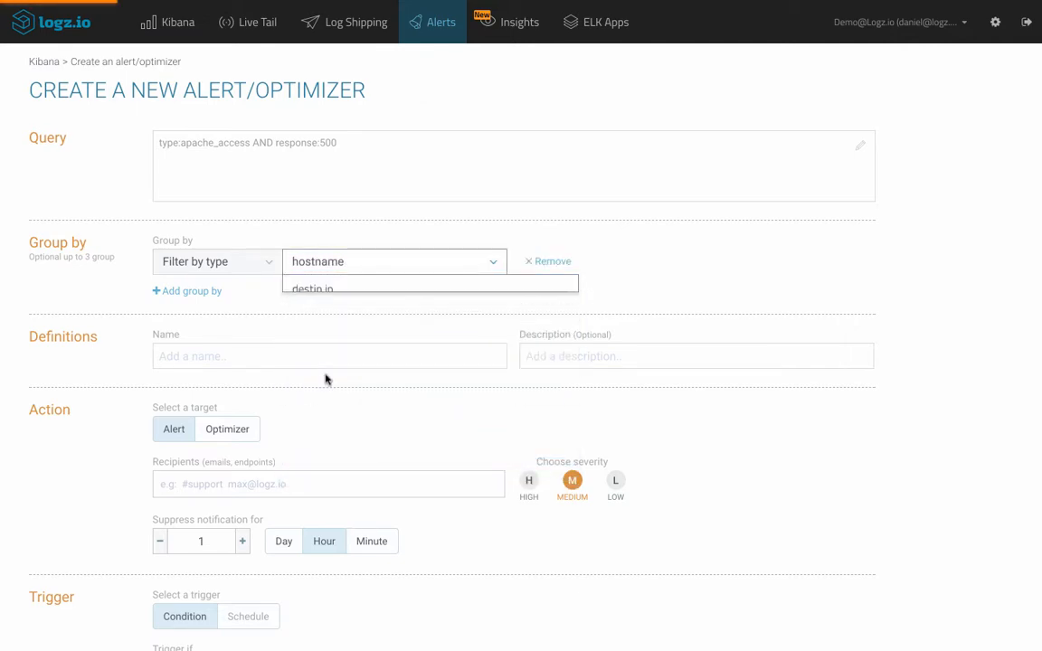
- Name the definition "server failure" and make it an Optimizer that targets the my-critical-data timeless account
click(326, 359)
text(s)
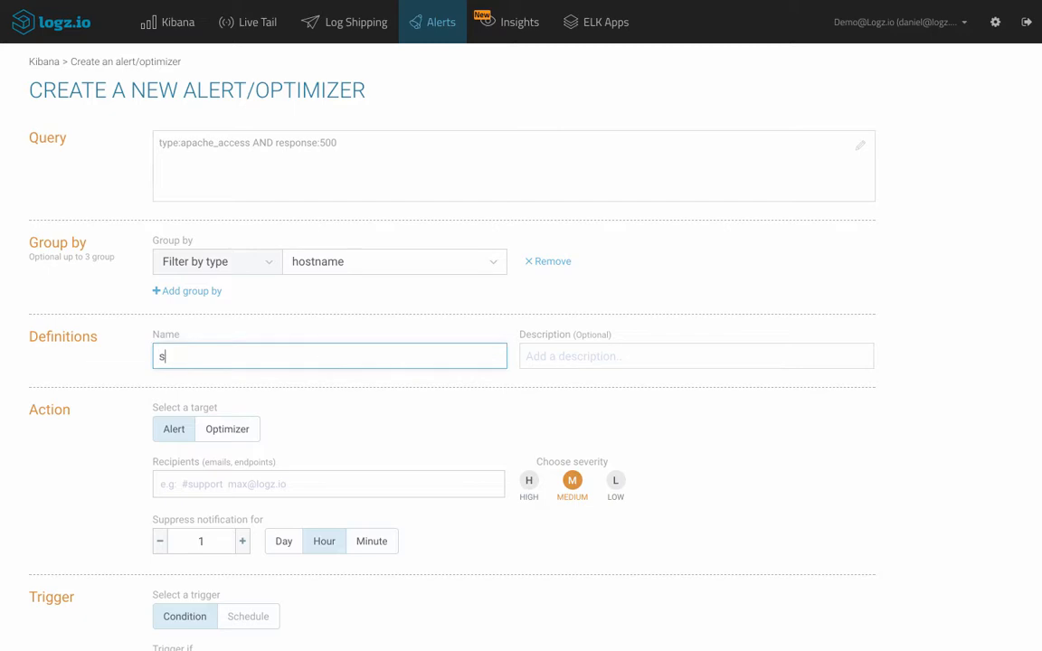
text(erver failure)
click(241, 431)
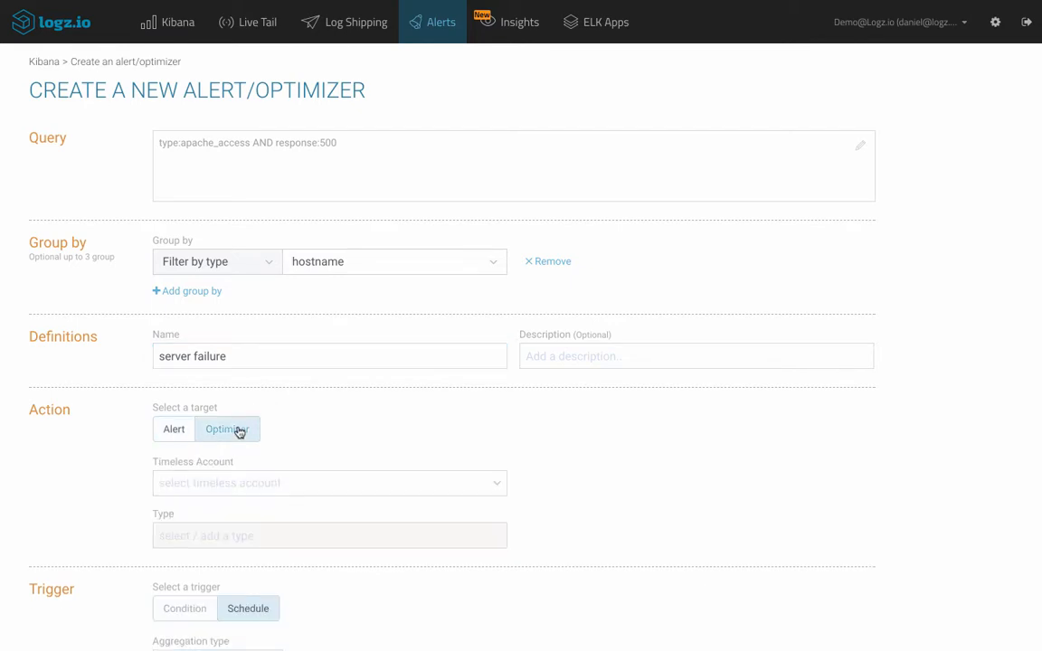
click(269, 482)
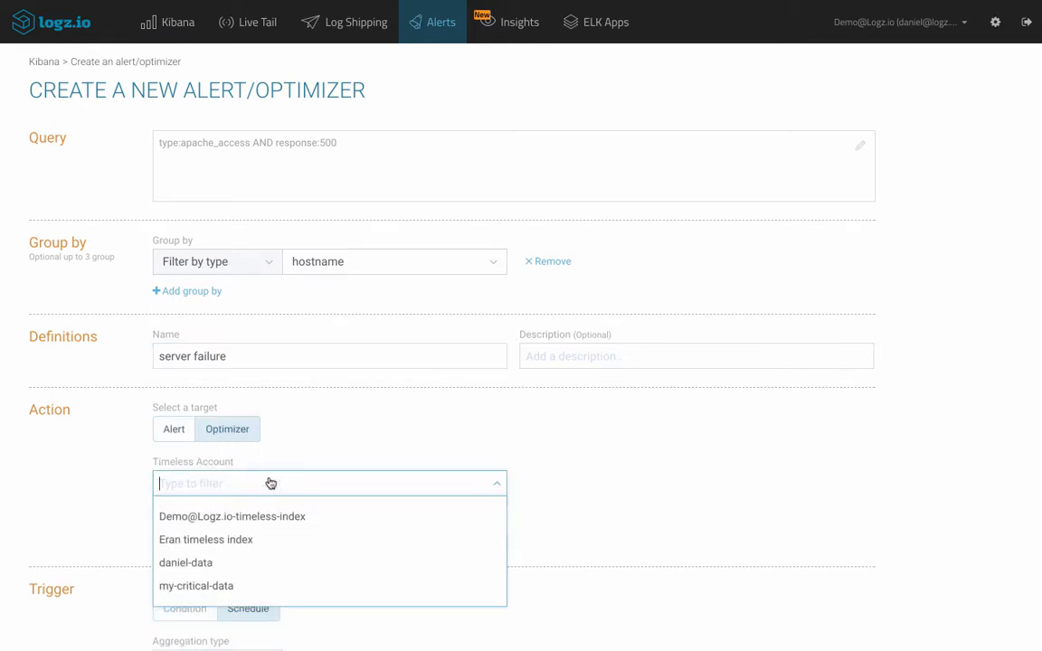
click(213, 585)
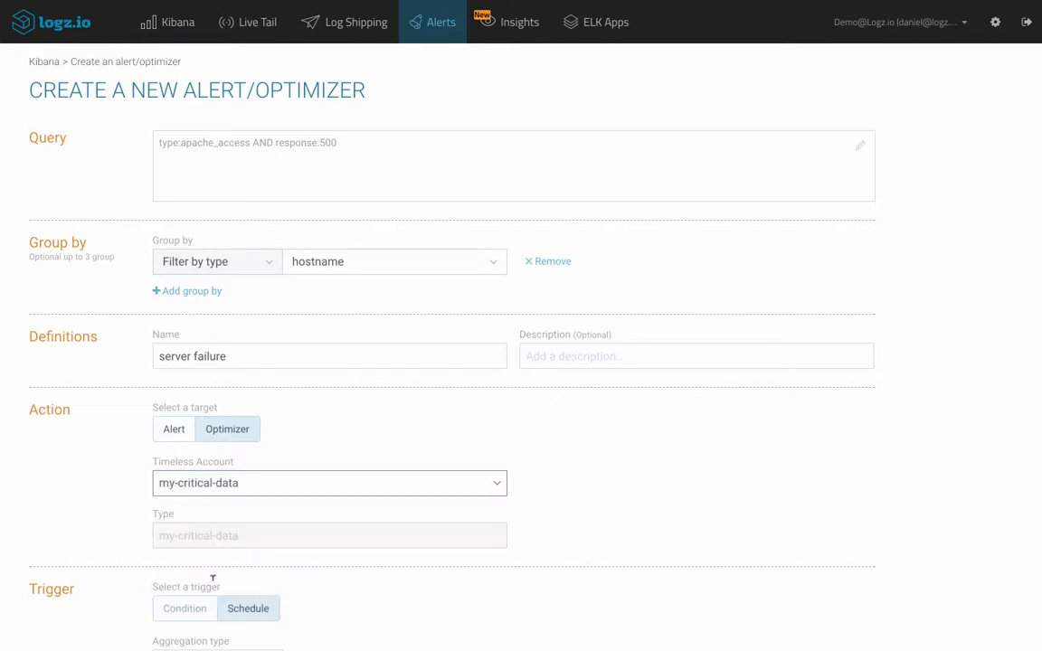
- Schedule the trigger with # of events aggregation once every 10 minutes and create the optimizer
scroll(213, 577, down, 5)
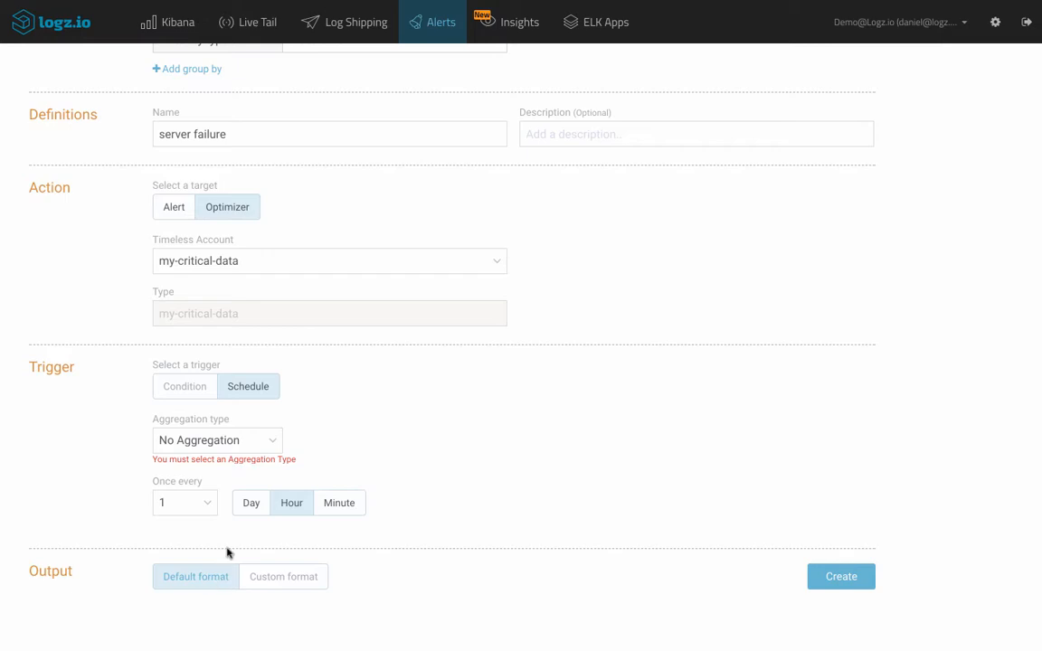
click(264, 440)
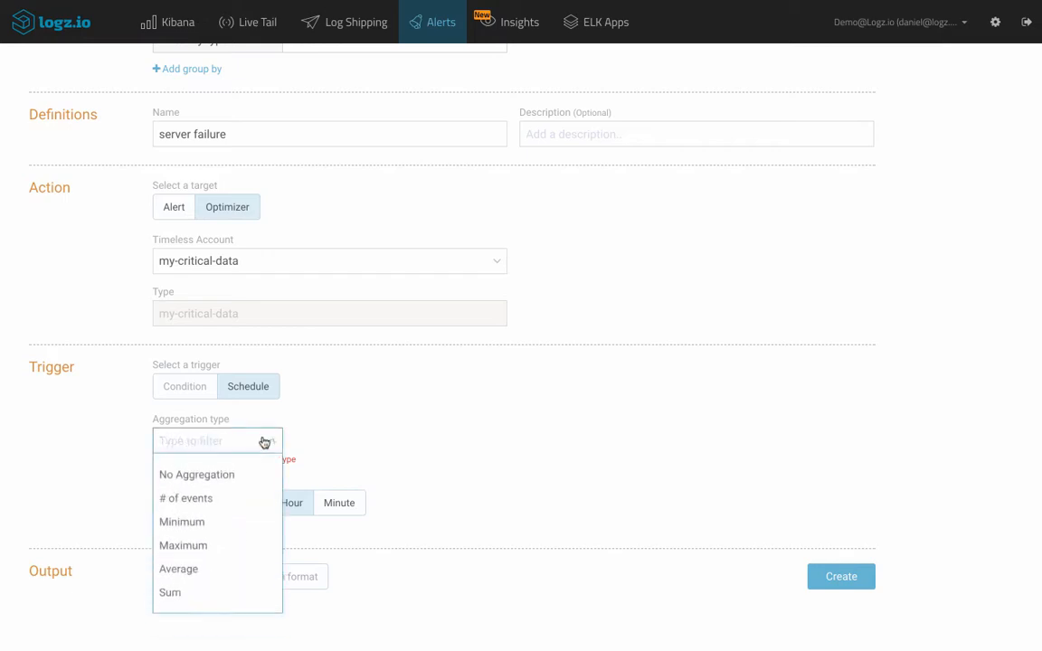
click(210, 496)
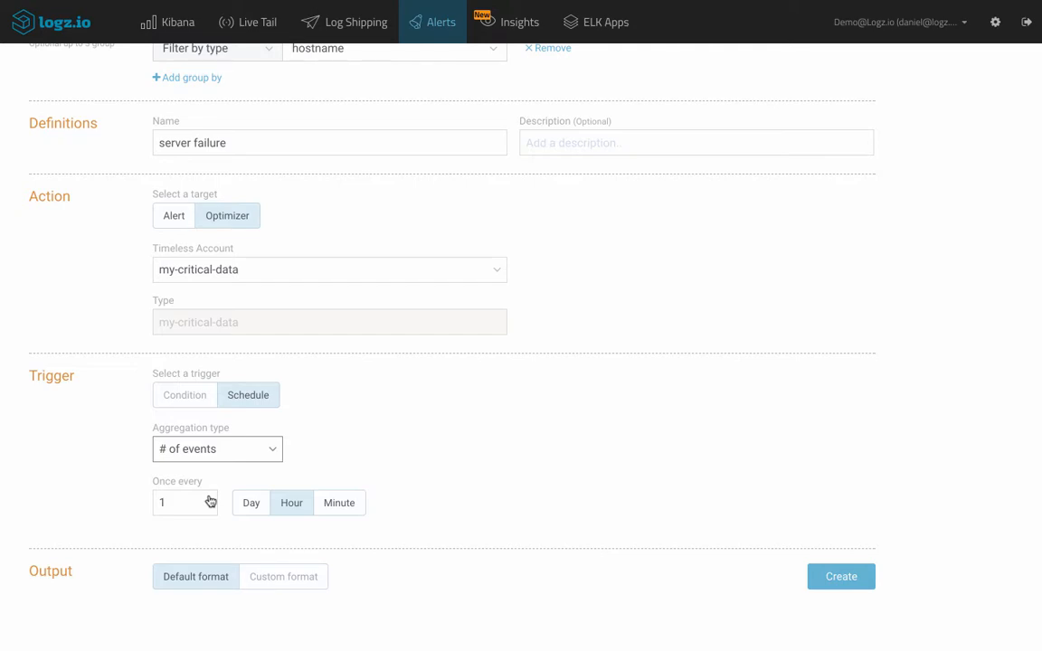
click(343, 505)
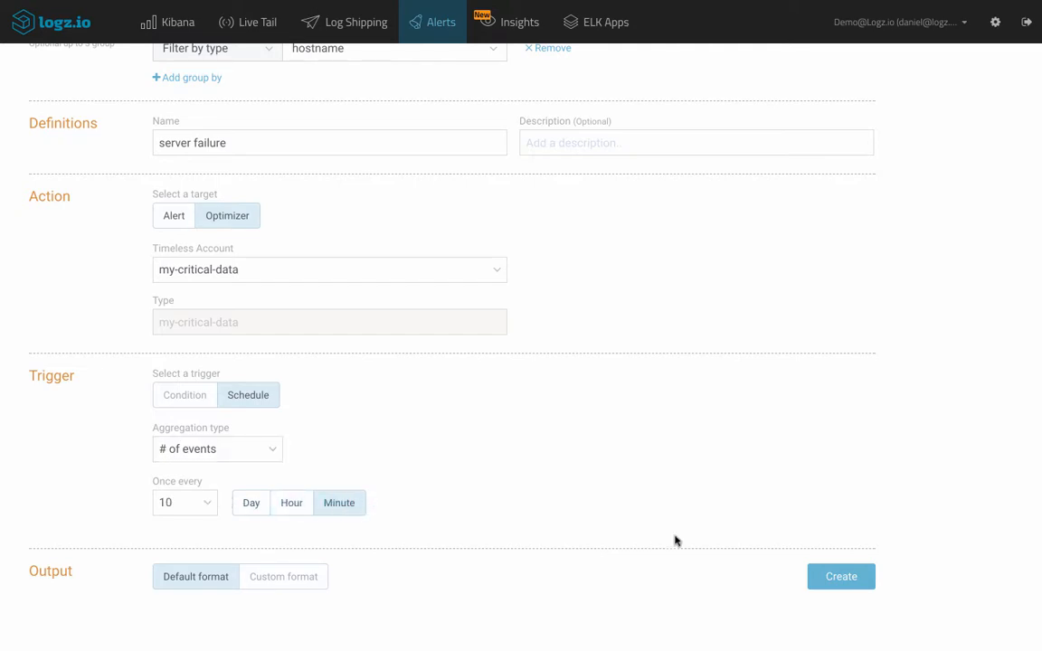
click(841, 578)
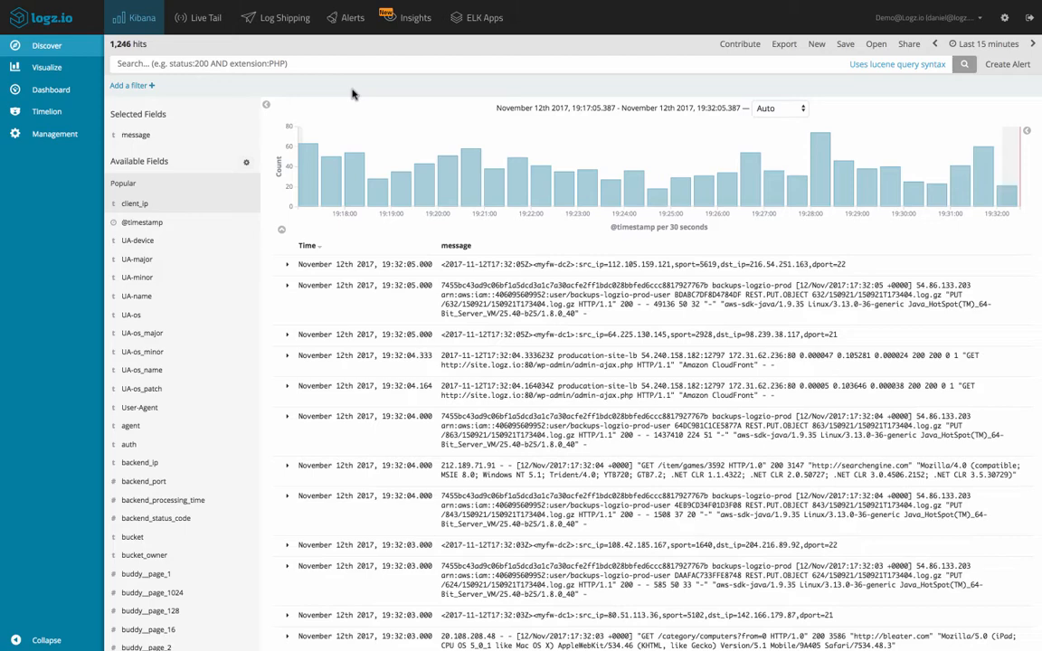
- Open Insights and examine the description of the possible Shell exploit attempt
click(416, 25)
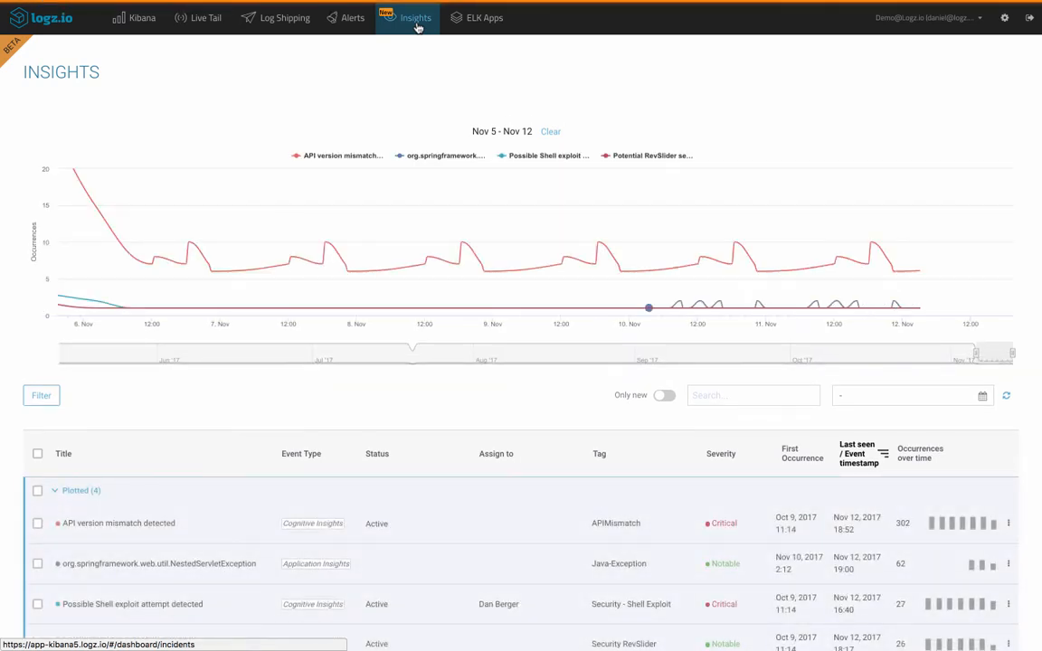
scroll(417, 28, down, 2)
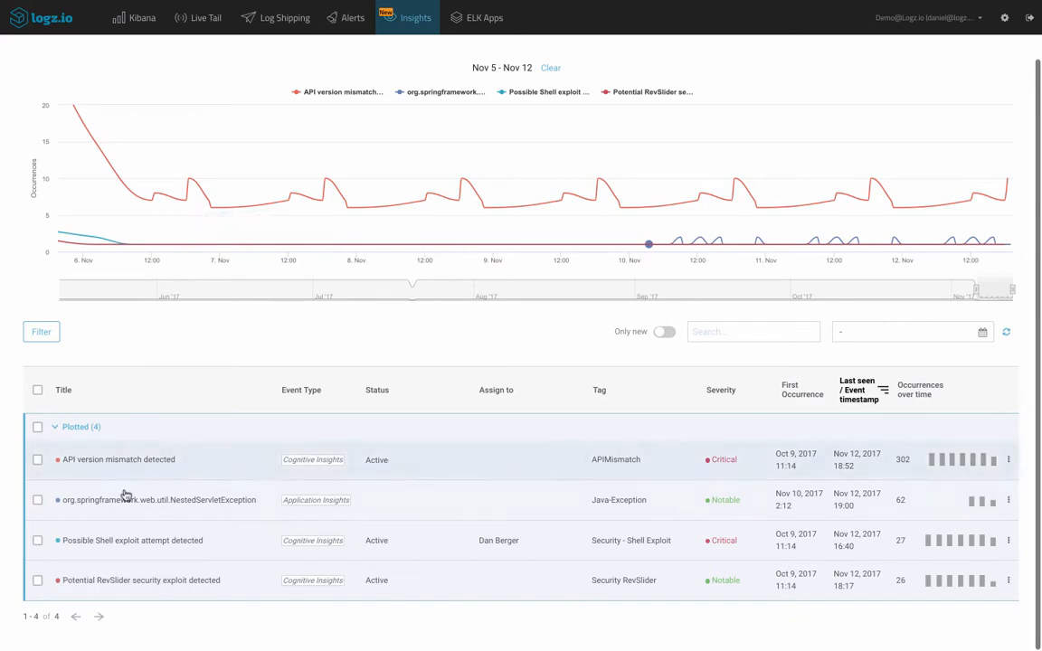
click(111, 537)
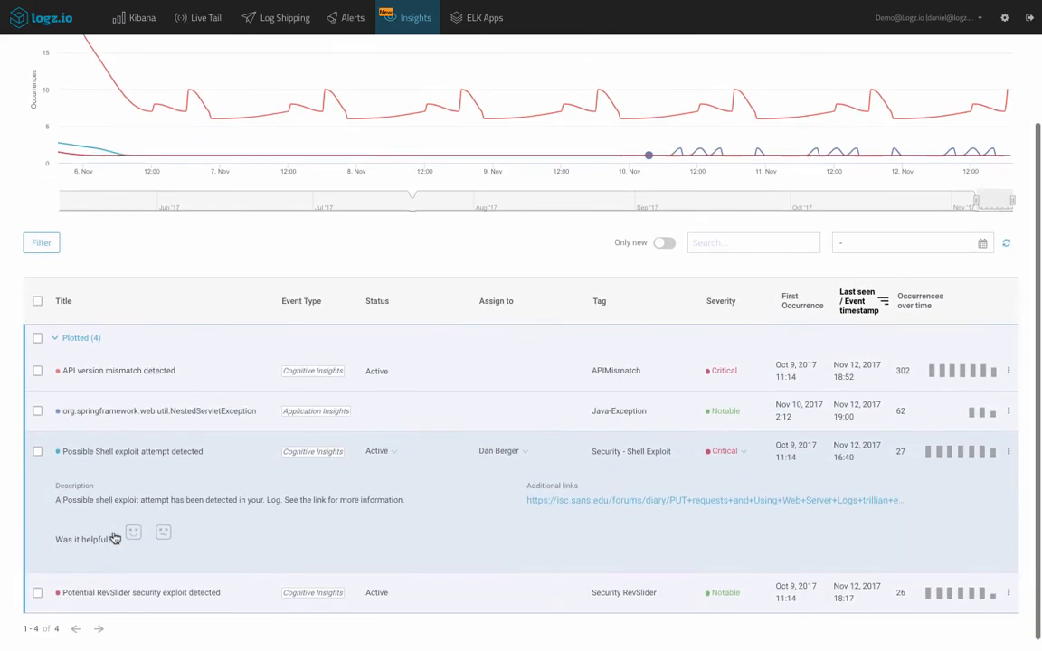
click(154, 452)
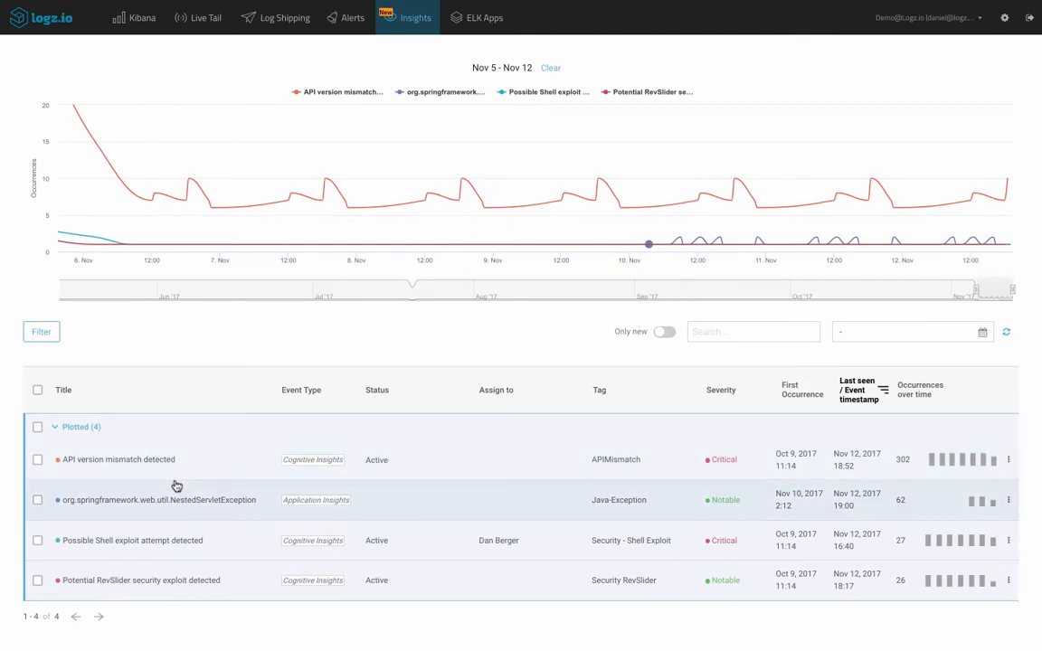
- Examine the stack trace of the org.springframework.web.util.NestedServletException insight and start creating a trigger from it
click(176, 494)
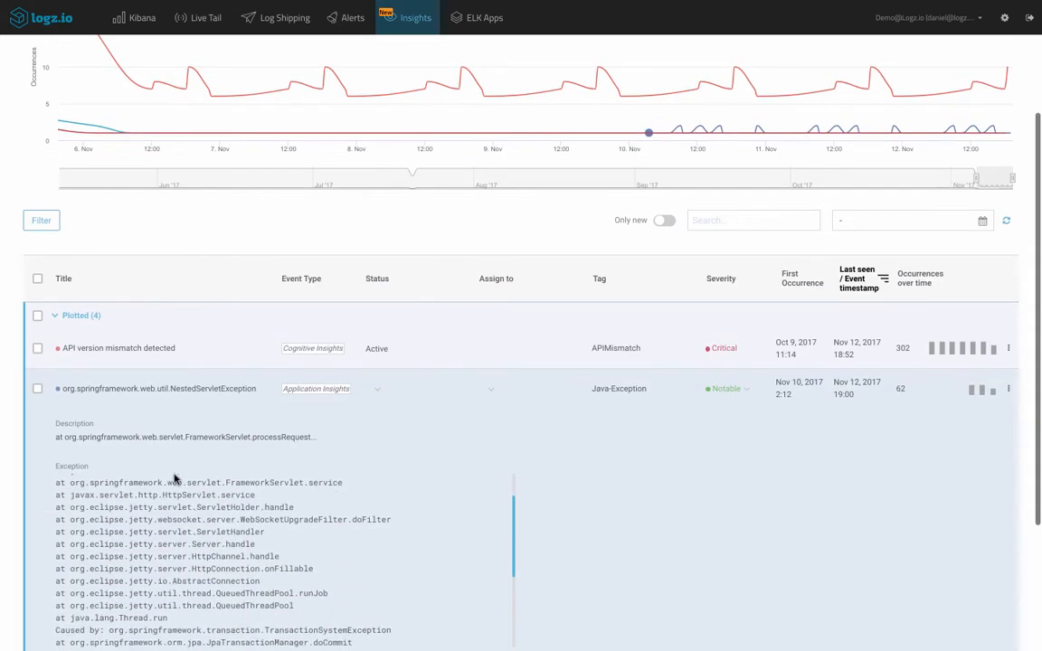
scroll(176, 484, down, 5)
scroll(176, 481, down, 2)
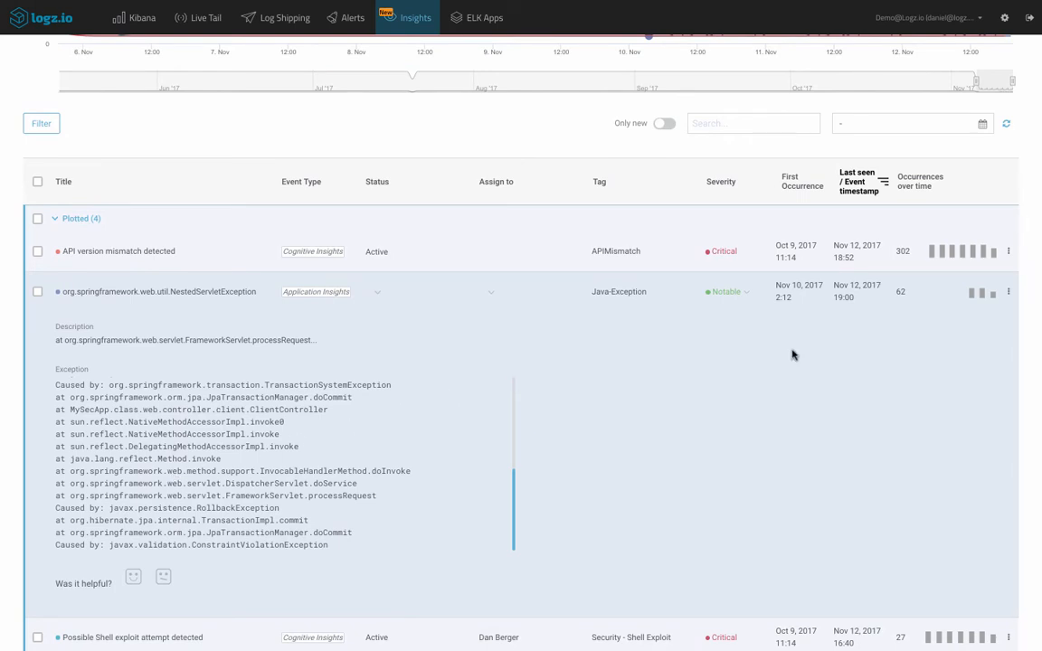
click(1009, 291)
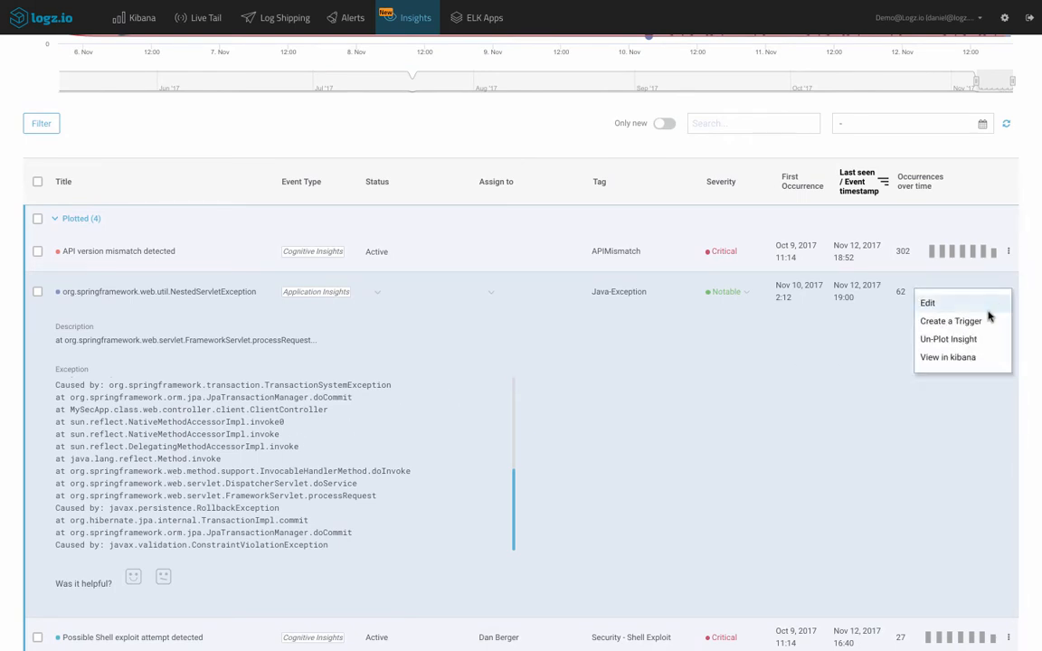
click(985, 322)
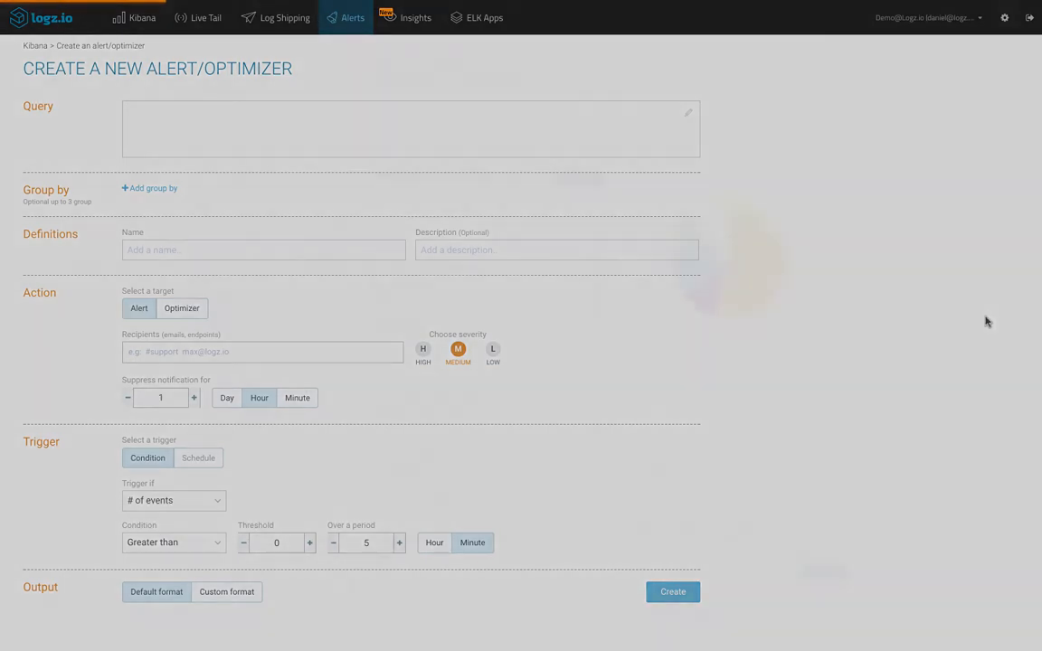